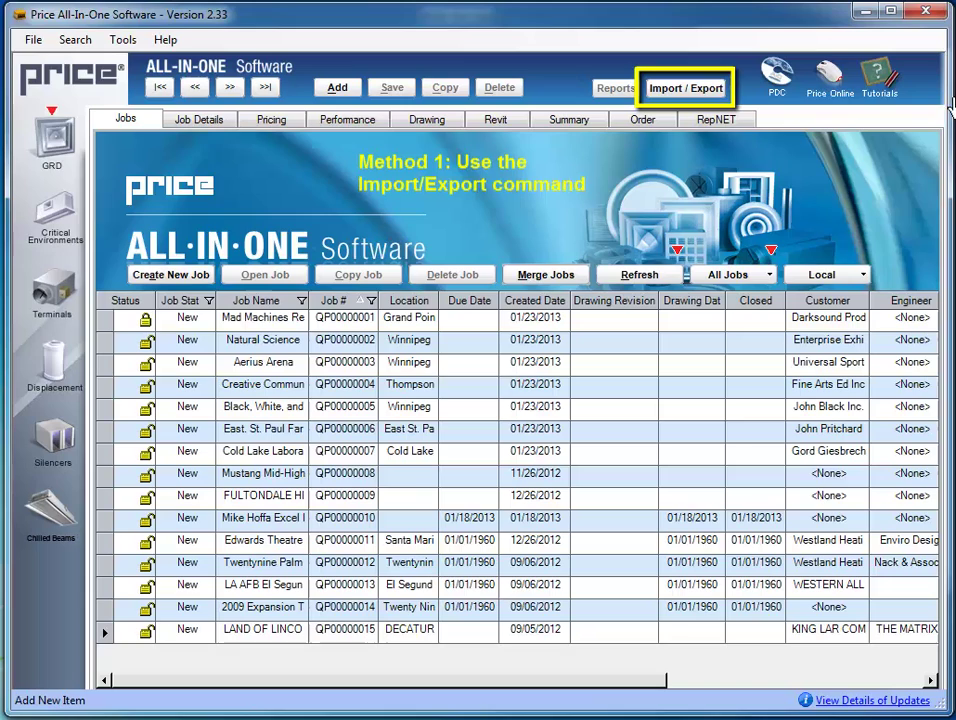
- Set up an All-In-One to All-In-One job transfer in Export mode
left_click(704, 92)
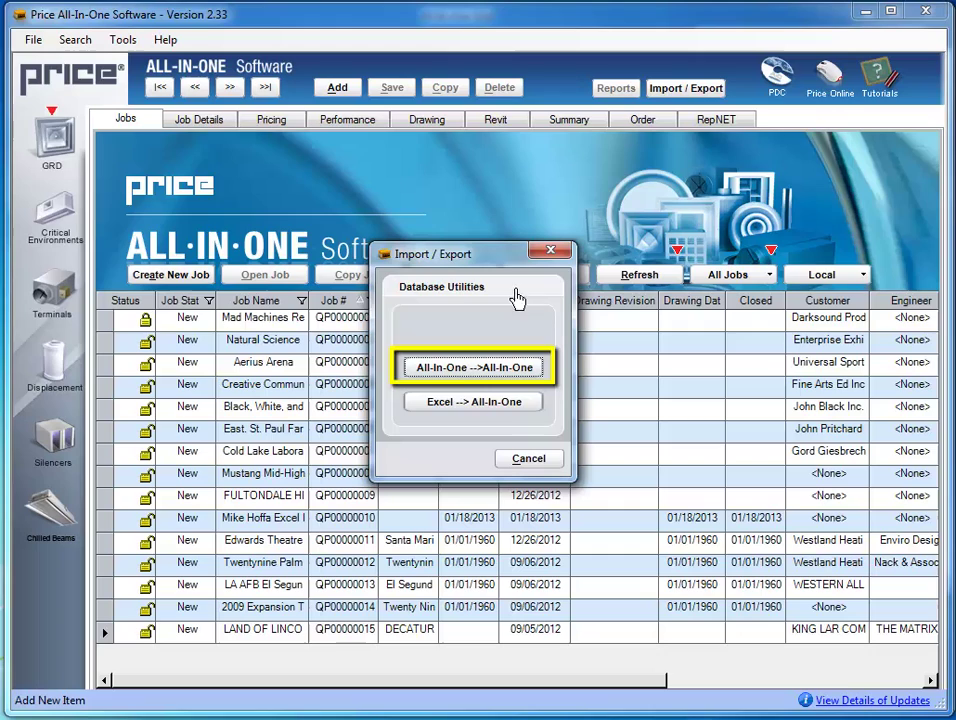
left_click(512, 369)
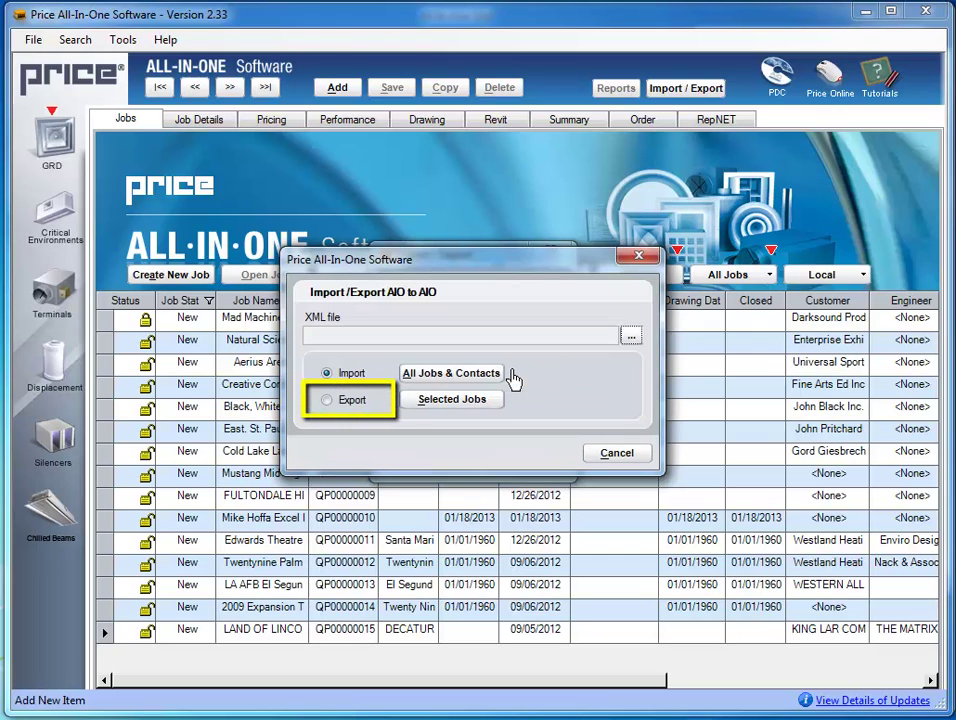
left_click(326, 401)
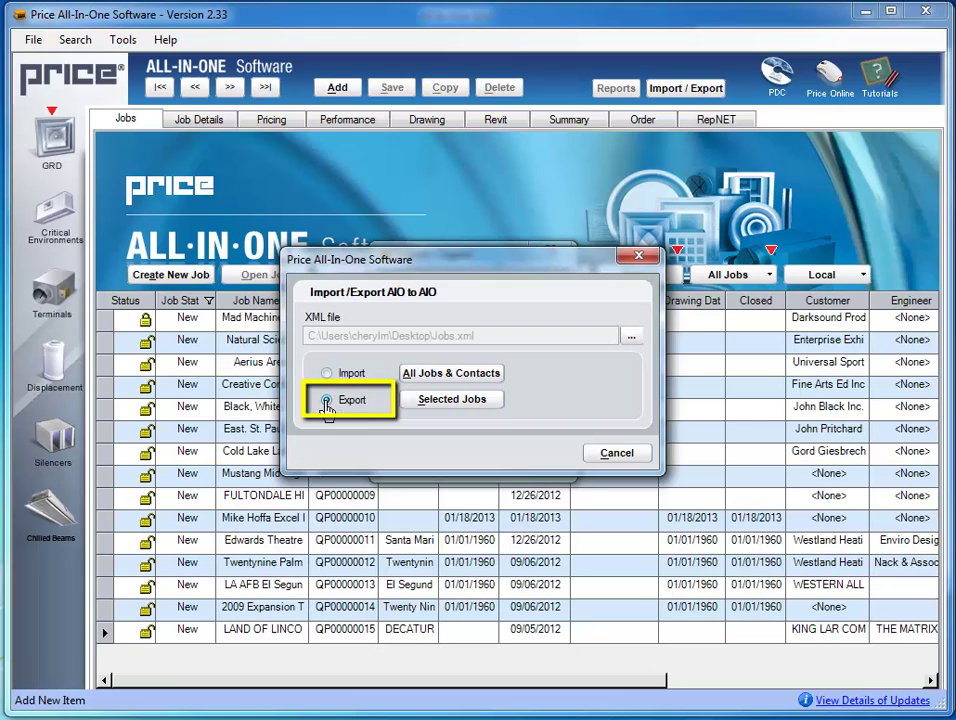
- Target the export file Jobs_Method1 in AIO Project Files\All-In-One_v2_Jobs
left_click(629, 341)
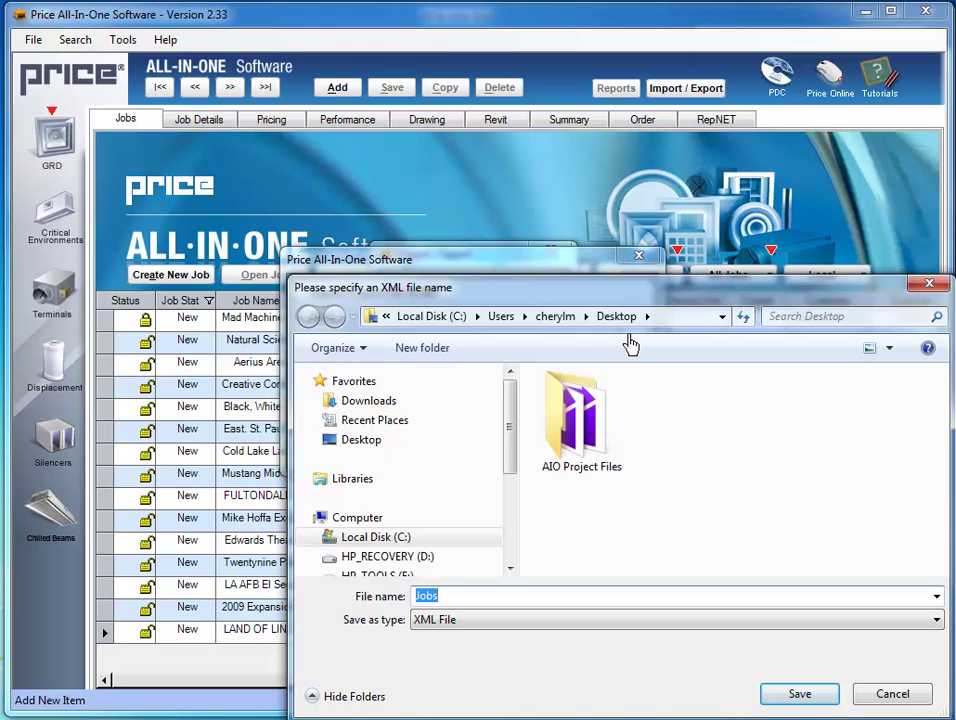
double_click(572, 418)
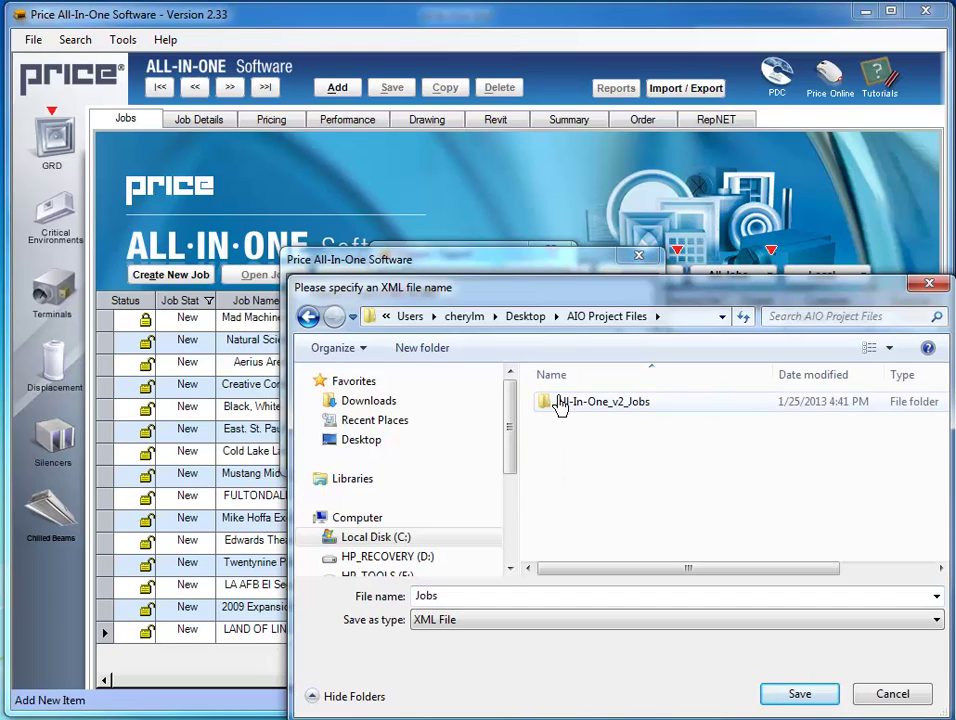
double_click(560, 405)
left_click(462, 601)
left_click(461, 600)
type("_M")
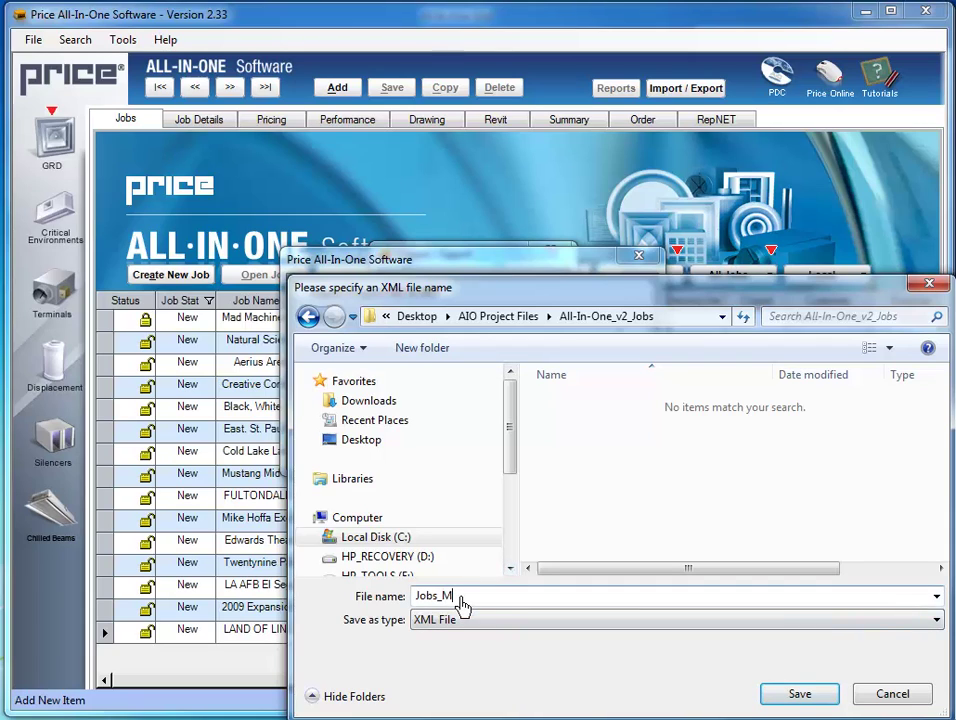
type("ethod1")
left_click(770, 695)
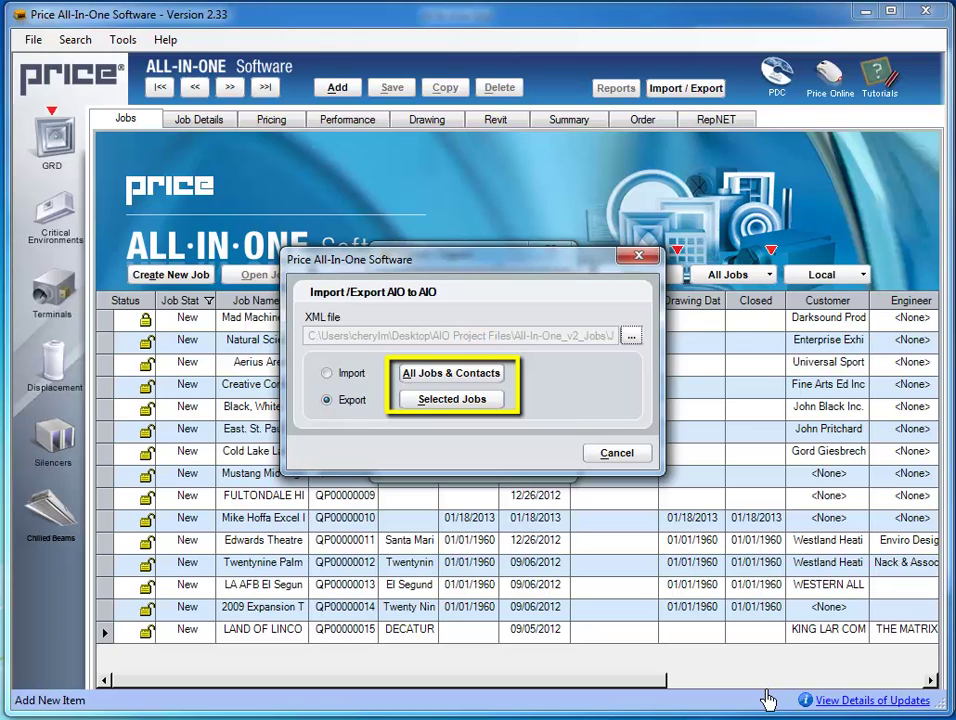
- Put jobs QP00000001 through QP00000008 in the Selected Jobs export list
left_click(487, 405)
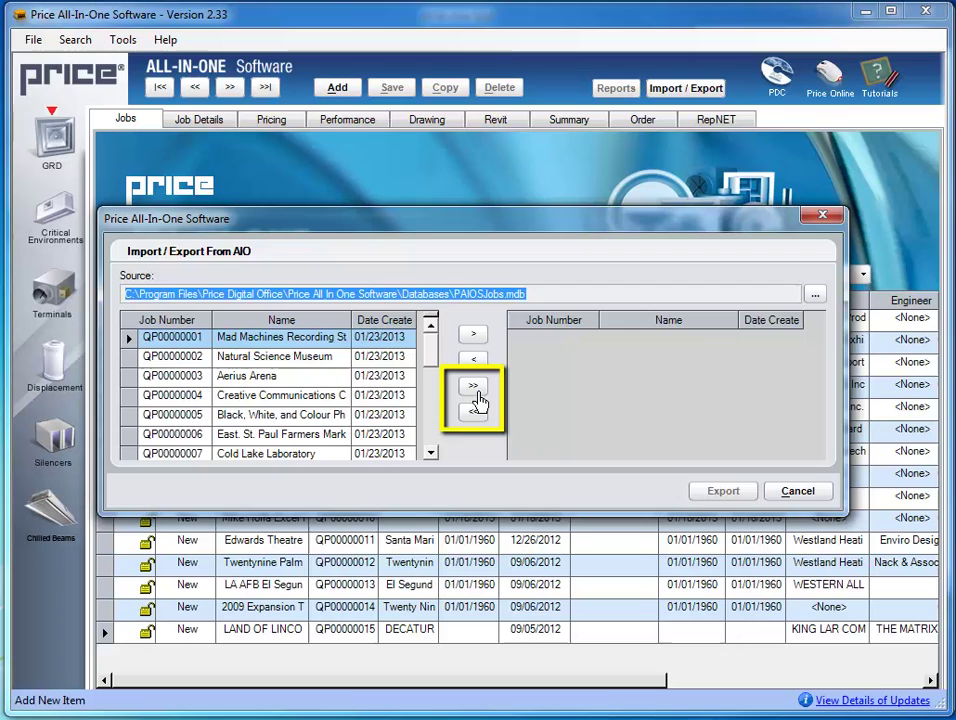
left_click(476, 390)
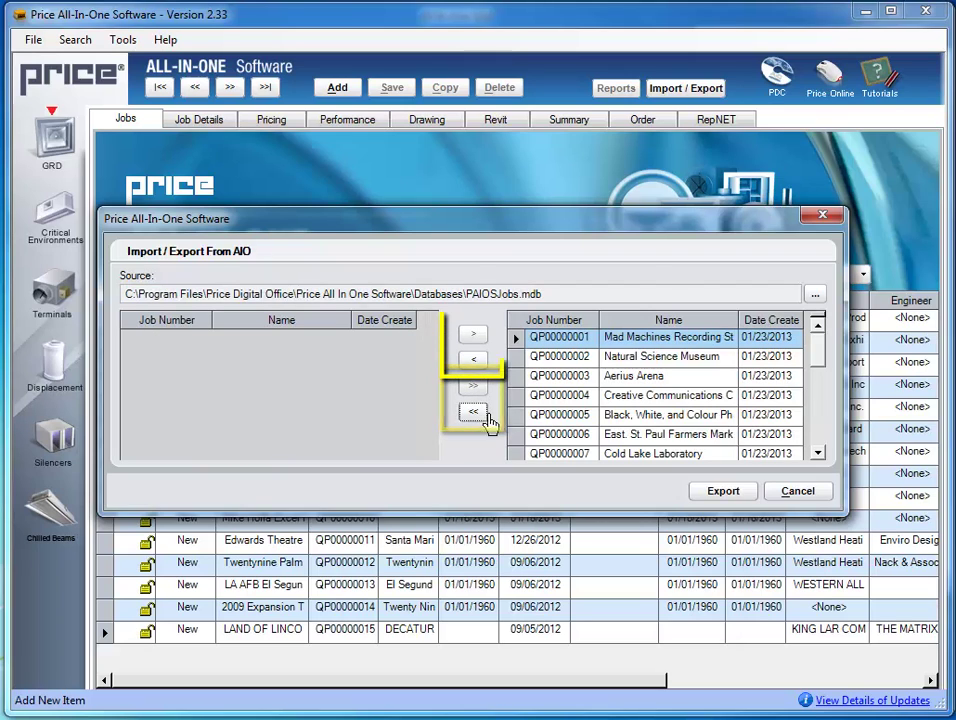
left_click(474, 414)
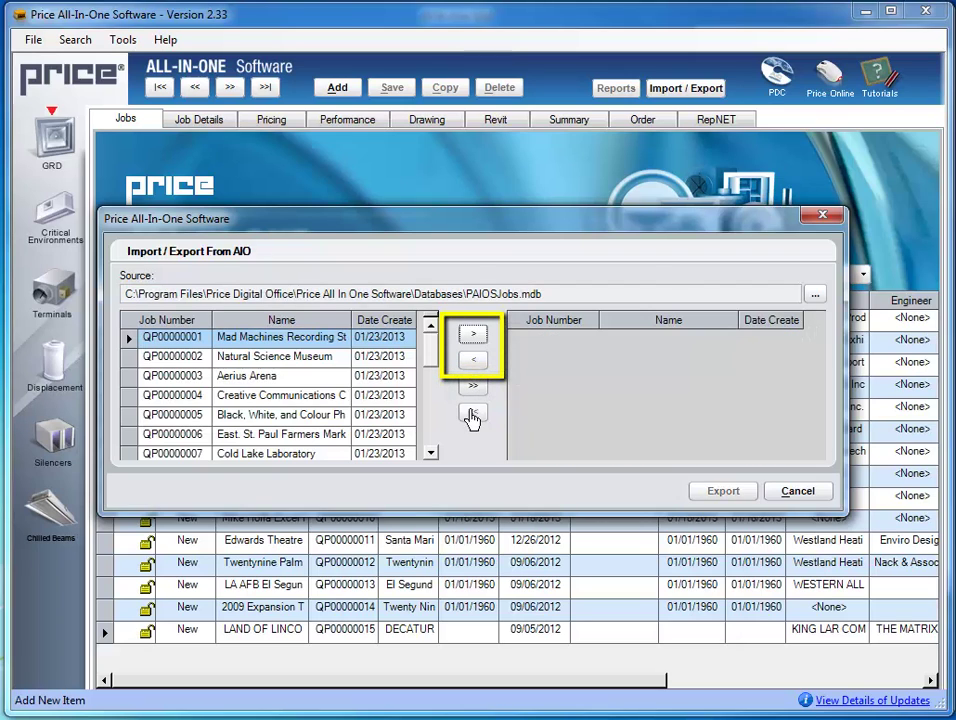
left_click(474, 337)
left_click(474, 337)
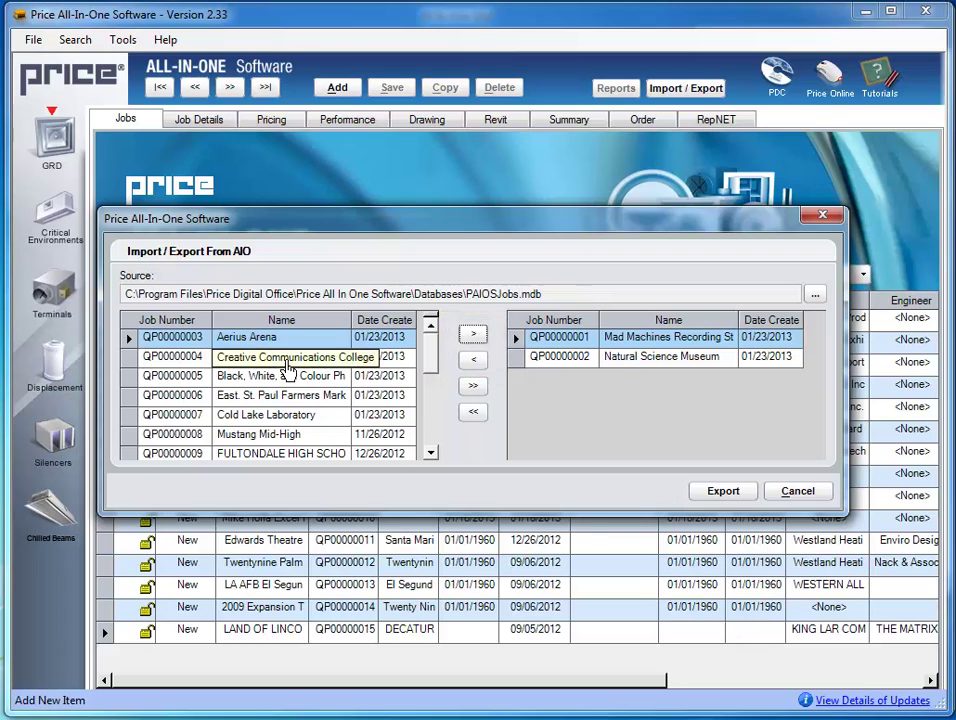
left_click_drag(287, 368, 287, 444)
left_click(474, 340)
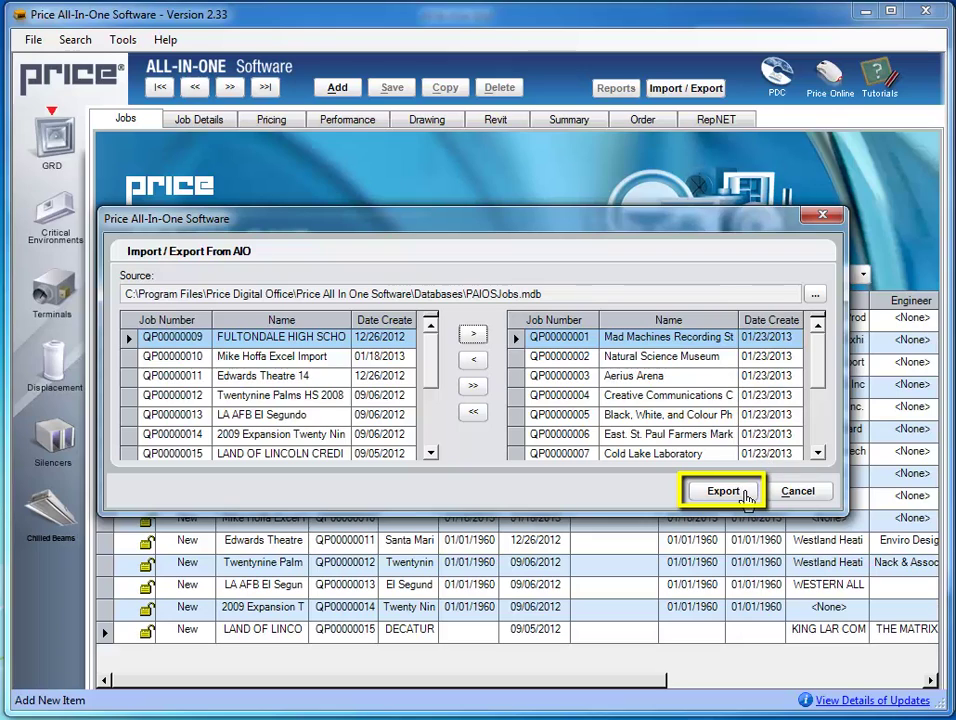
- Export the eight jobs to Jobs_Method1.xml and close the export utilities
left_click(748, 497)
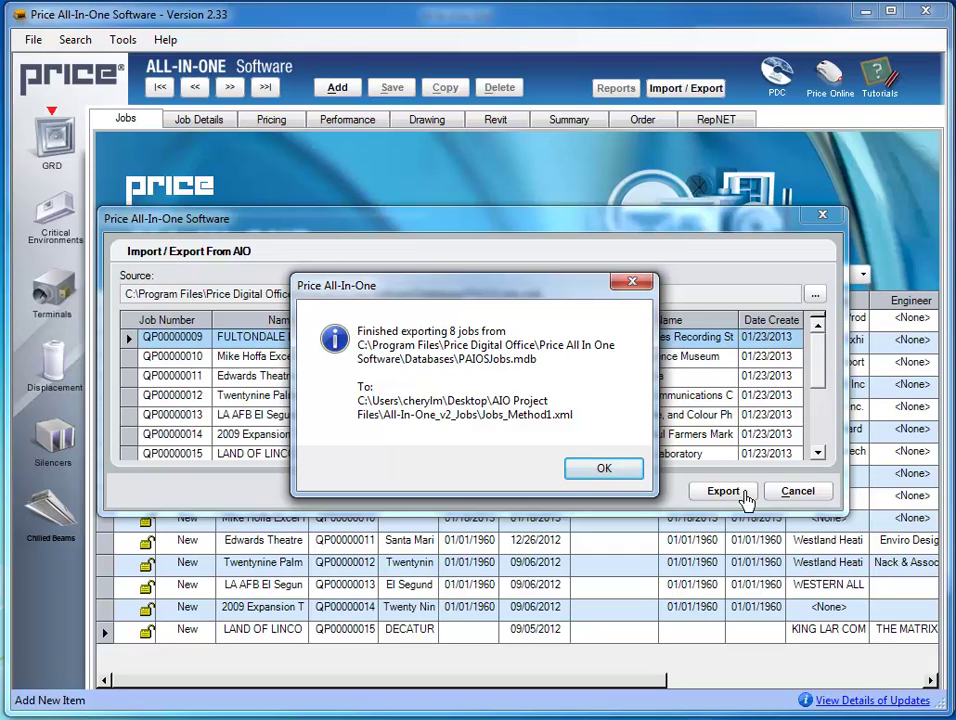
left_click(622, 471)
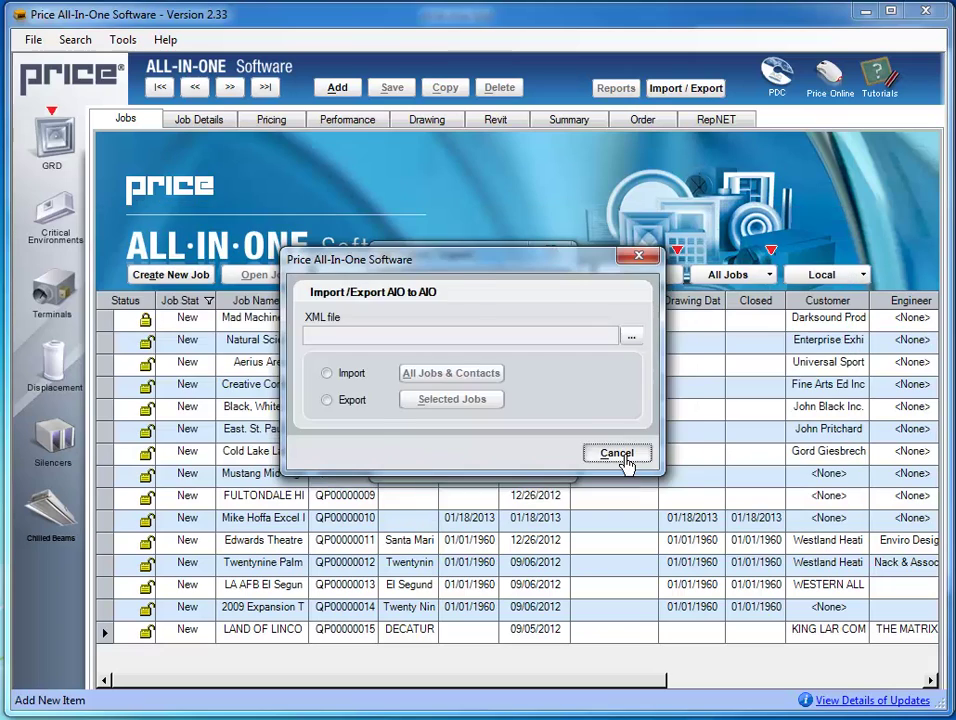
left_click(620, 456)
left_click(551, 462)
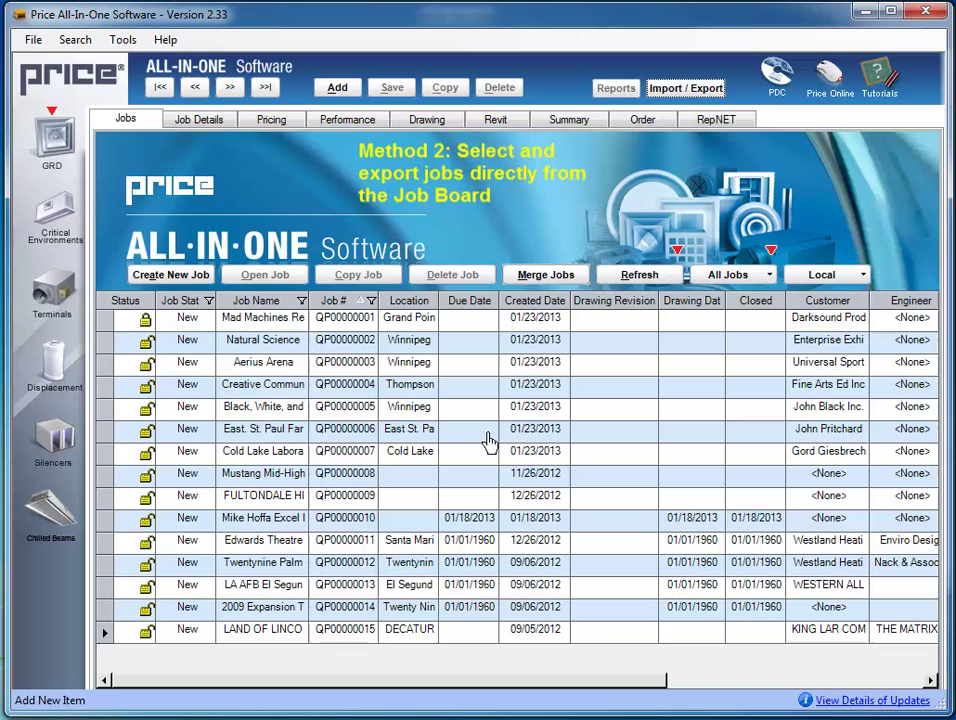
- Select the Mad Machines, Natural Science, Aerius Arena, QP00000004 and Mustang Mid-High jobs
left_click(145, 320)
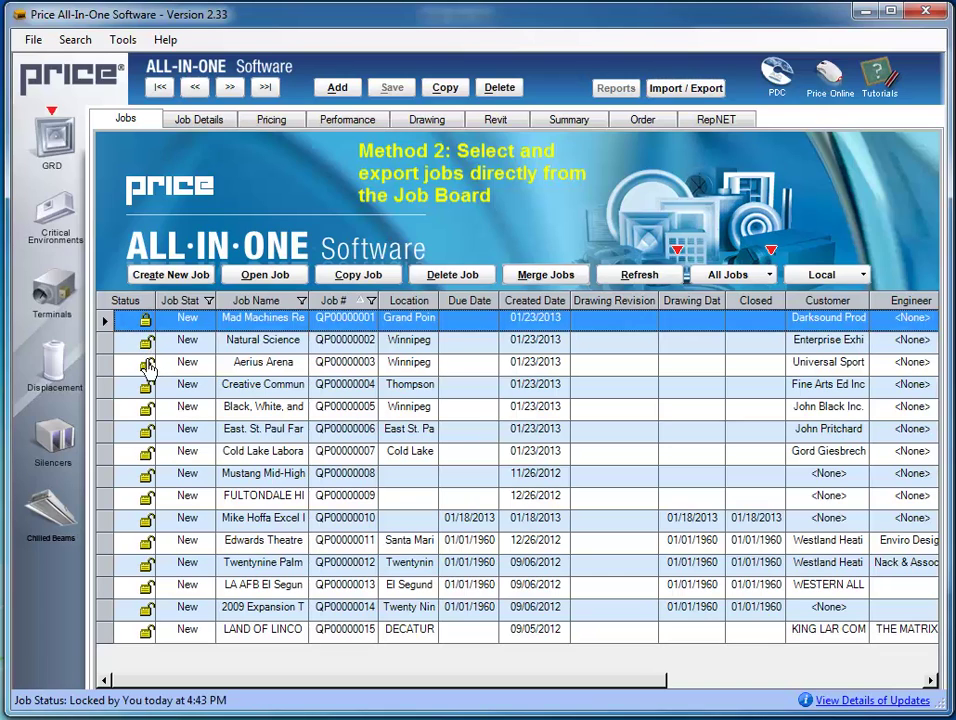
left_click(144, 346, "ctrl")
left_click(141, 365, "ctrl")
left_click(140, 388, "ctrl")
left_click(140, 473, "ctrl")
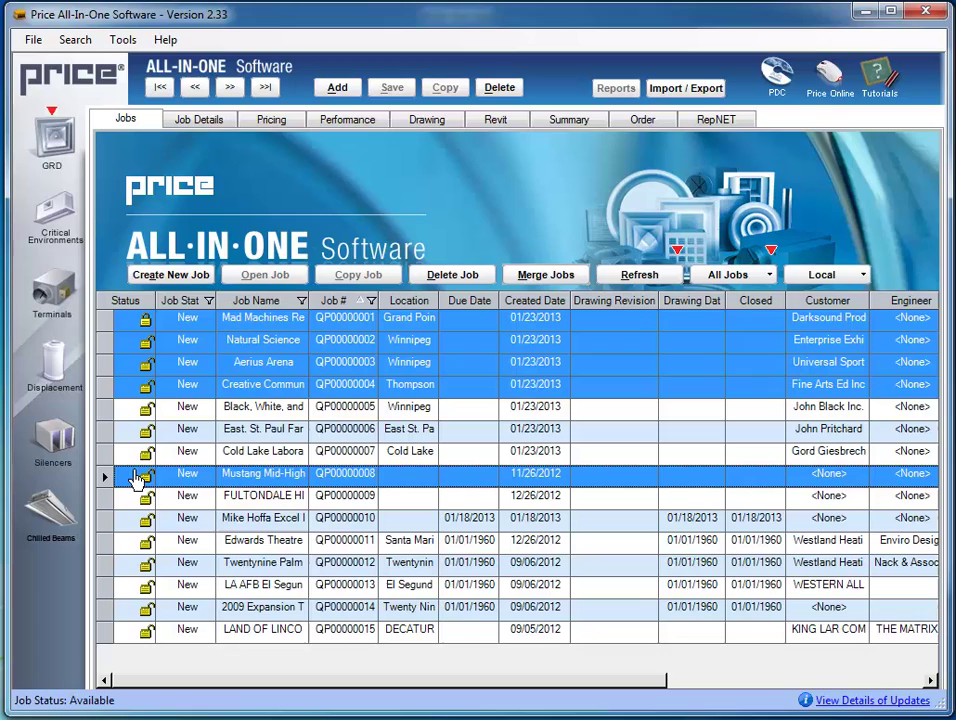
- Export the selected jobs to a file named Jobs_Method2 in All-In-One_v2_Jobs
right_click(141, 475)
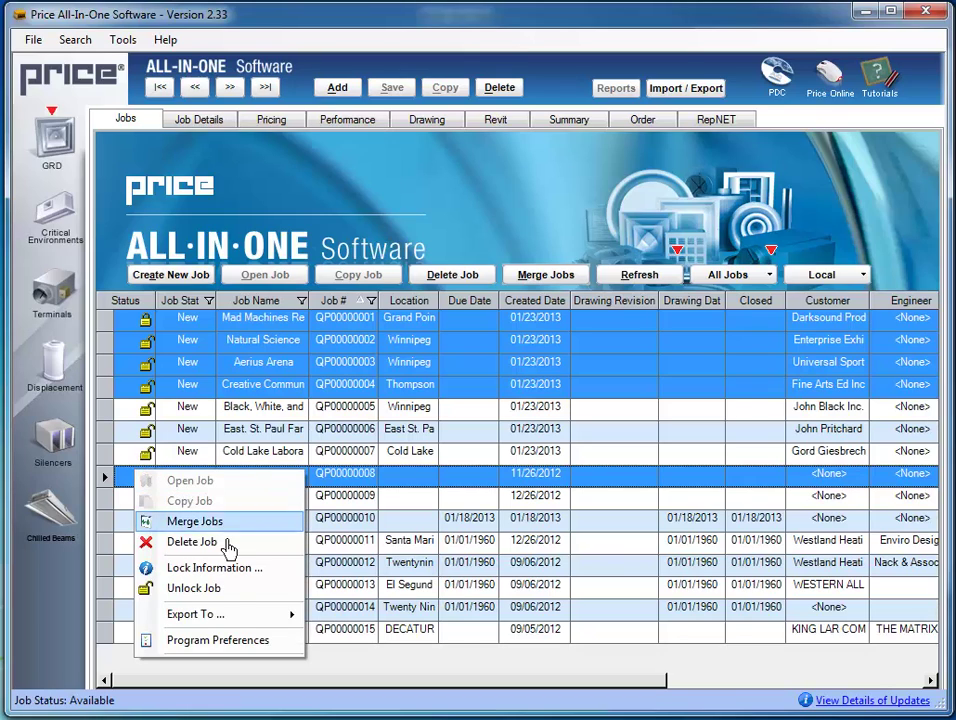
mouse_move(231, 620)
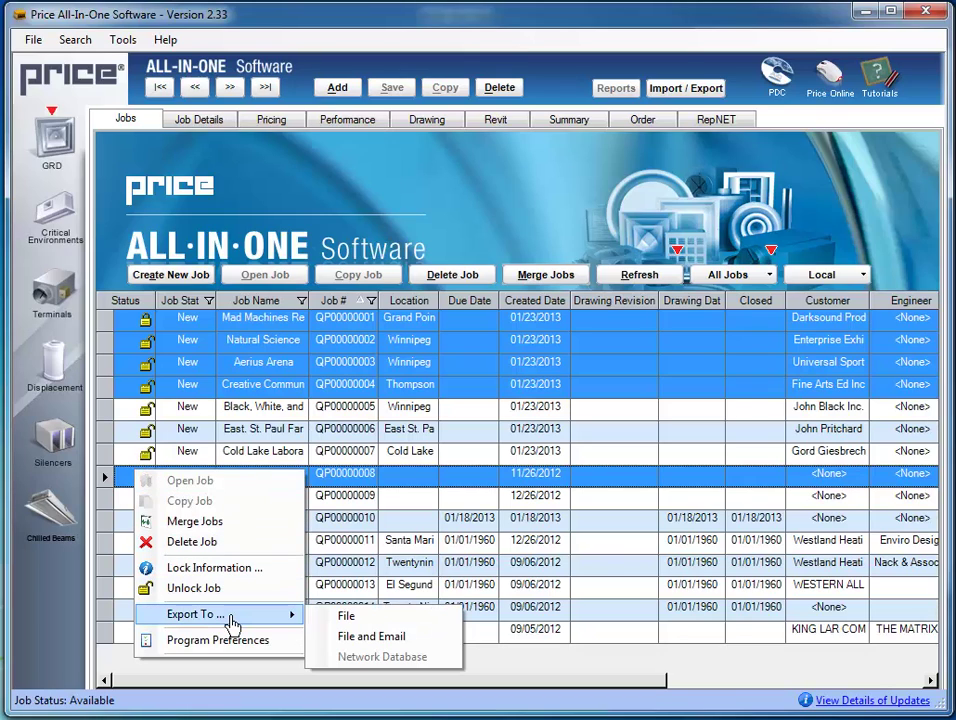
left_click(322, 617)
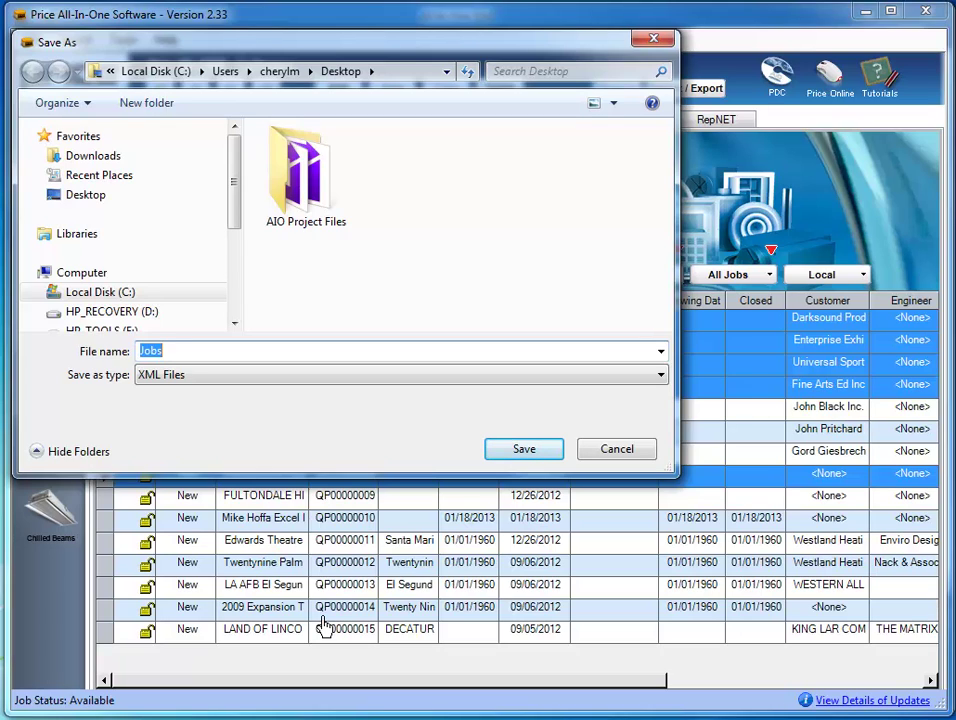
double_click(300, 165)
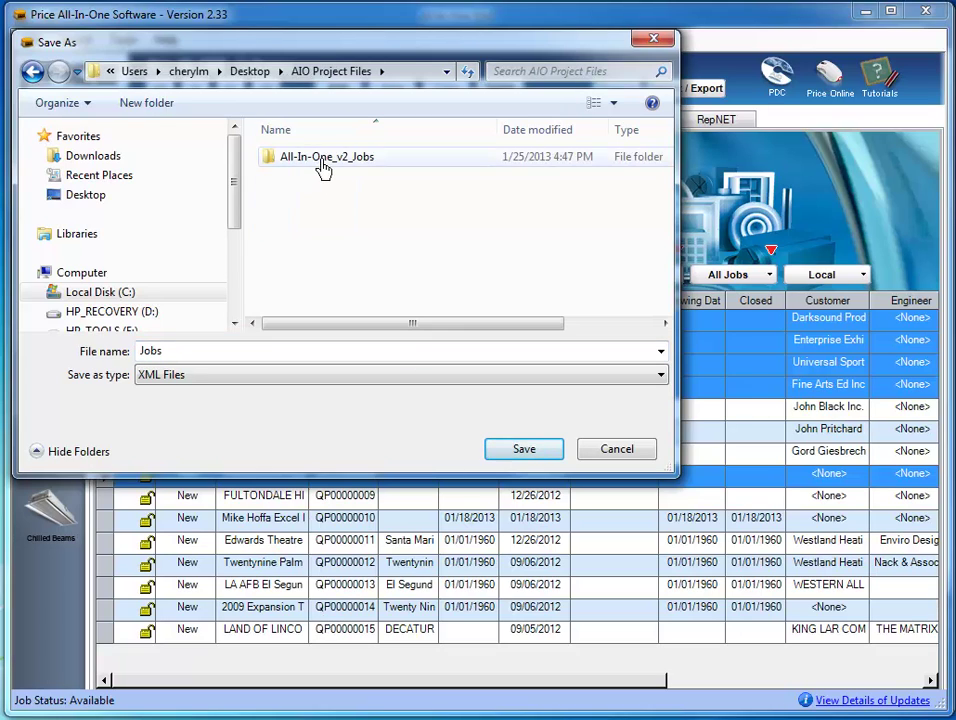
double_click(322, 160)
left_click(196, 356)
left_click(194, 358)
type("_Met")
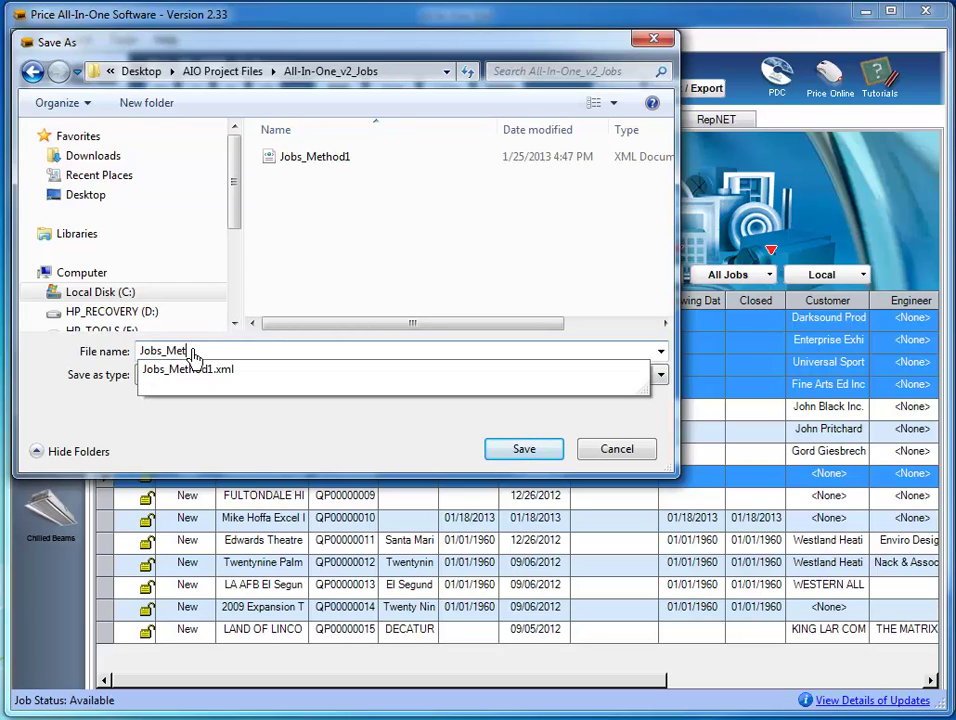
type("hod2")
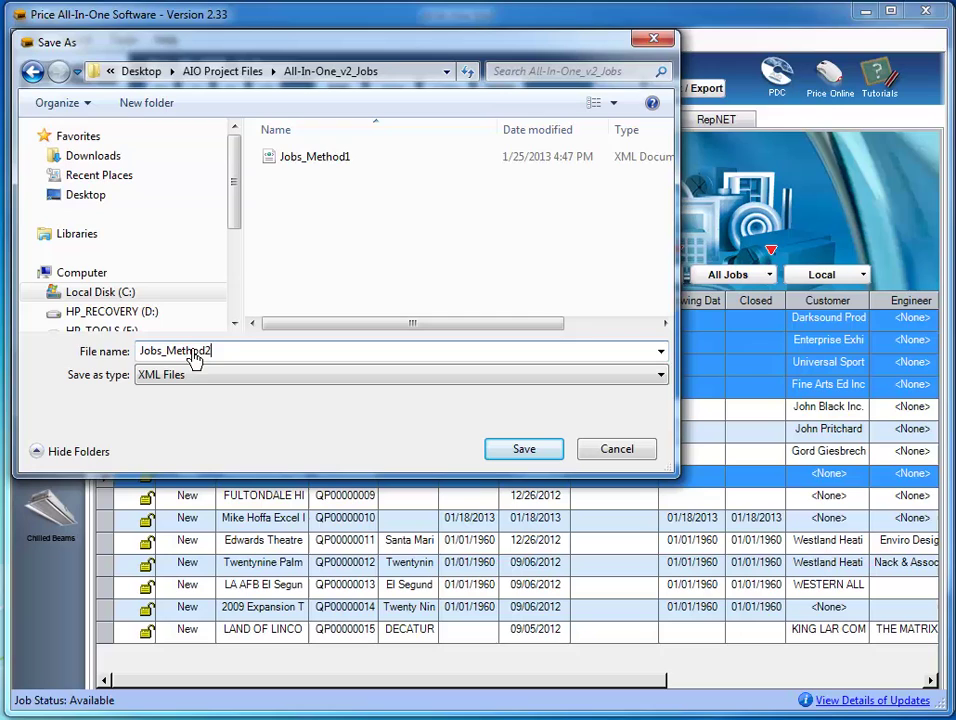
- Save Jobs_Method2, then import Mustang Mid-High from Jobs_Method1.xml into All-In-One 3.0
left_click(548, 455)
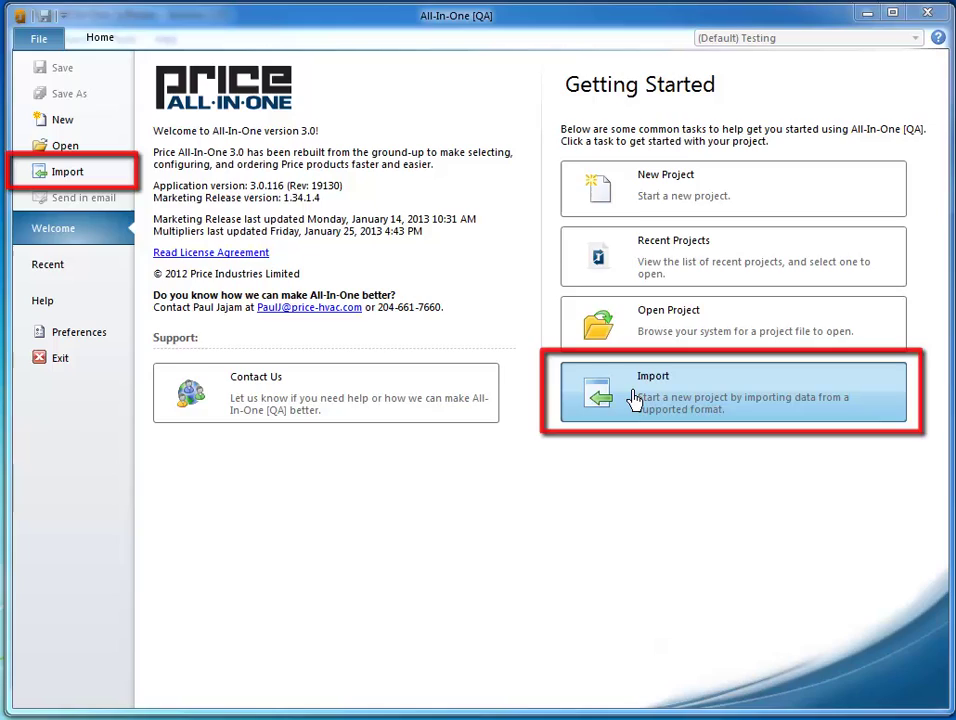
left_click(634, 399)
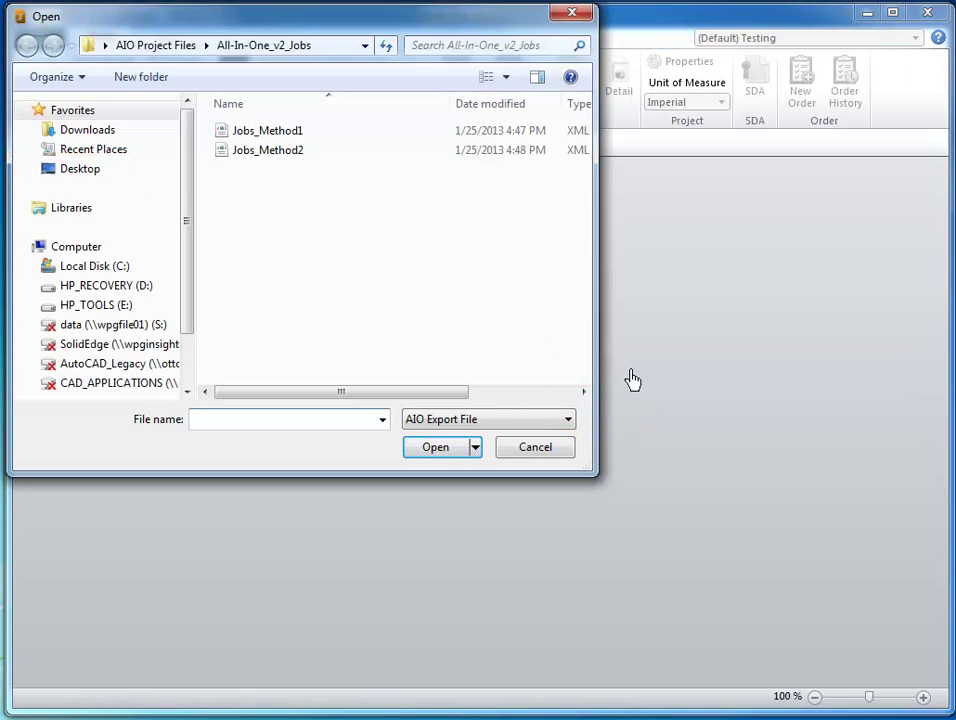
left_click(291, 141)
left_click(438, 449)
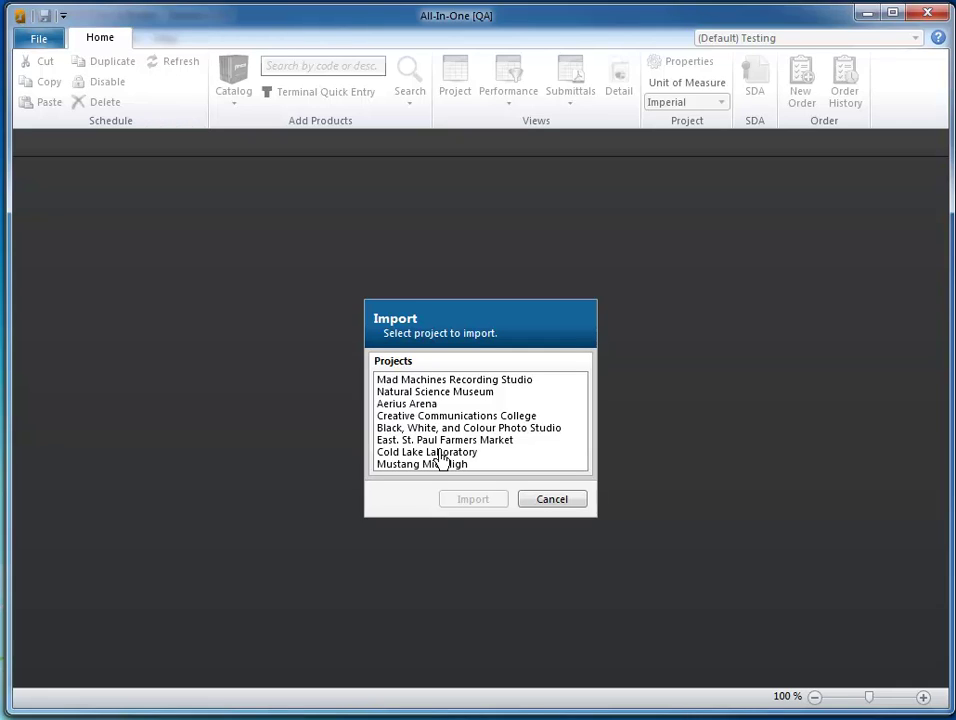
left_click(445, 466)
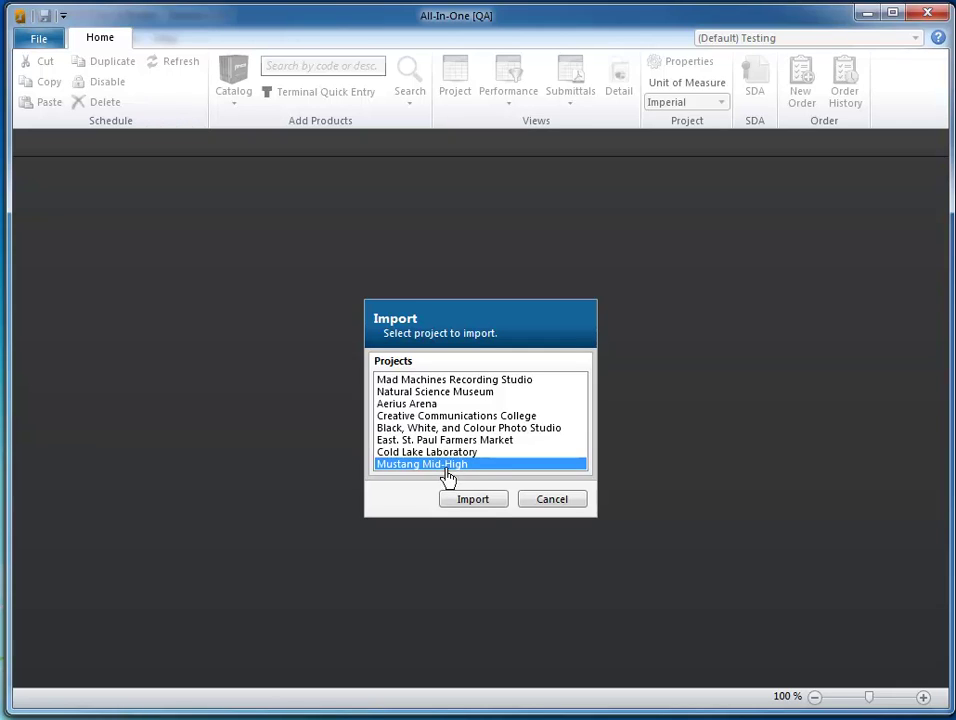
left_click(488, 502)
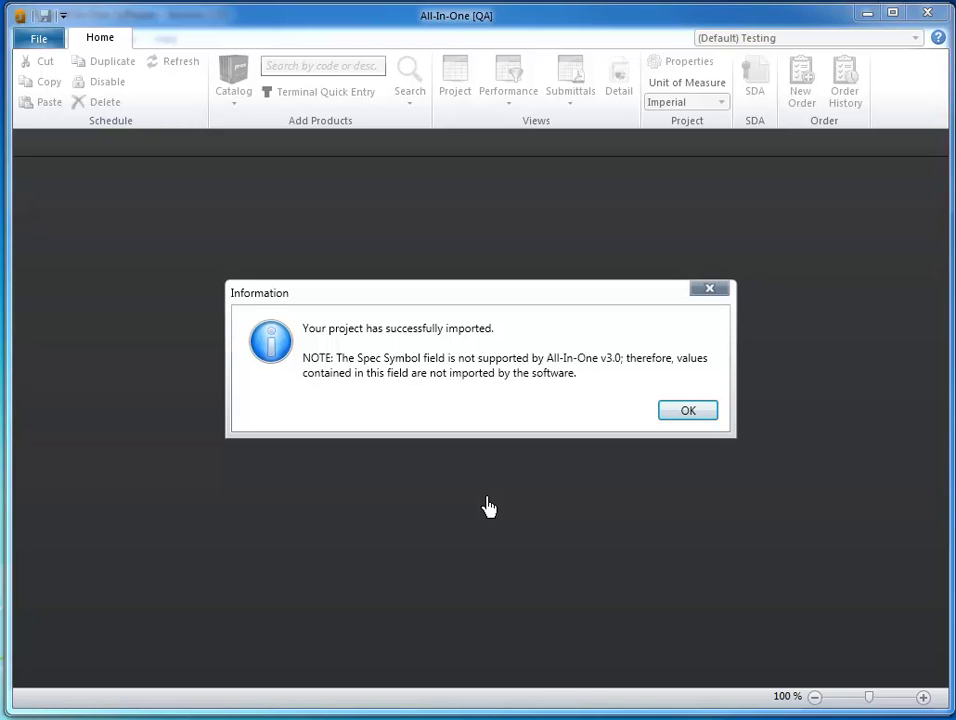
- Save the pricing update report as CSV named PRICING_UPDATE_Mustang_Mid-High_012413
left_click(684, 411)
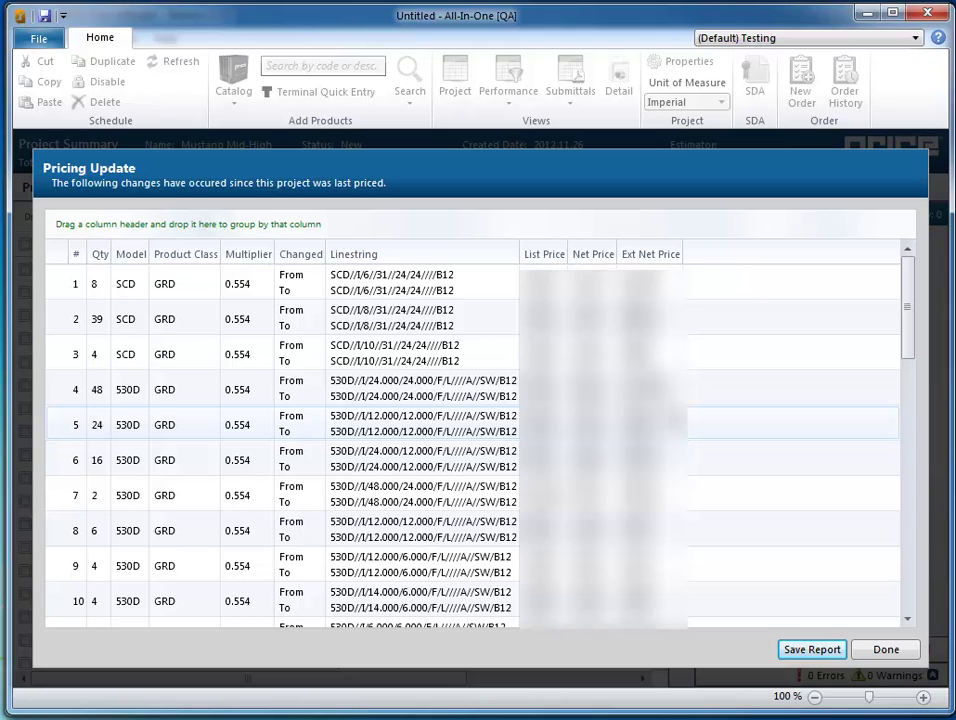
left_click(813, 651)
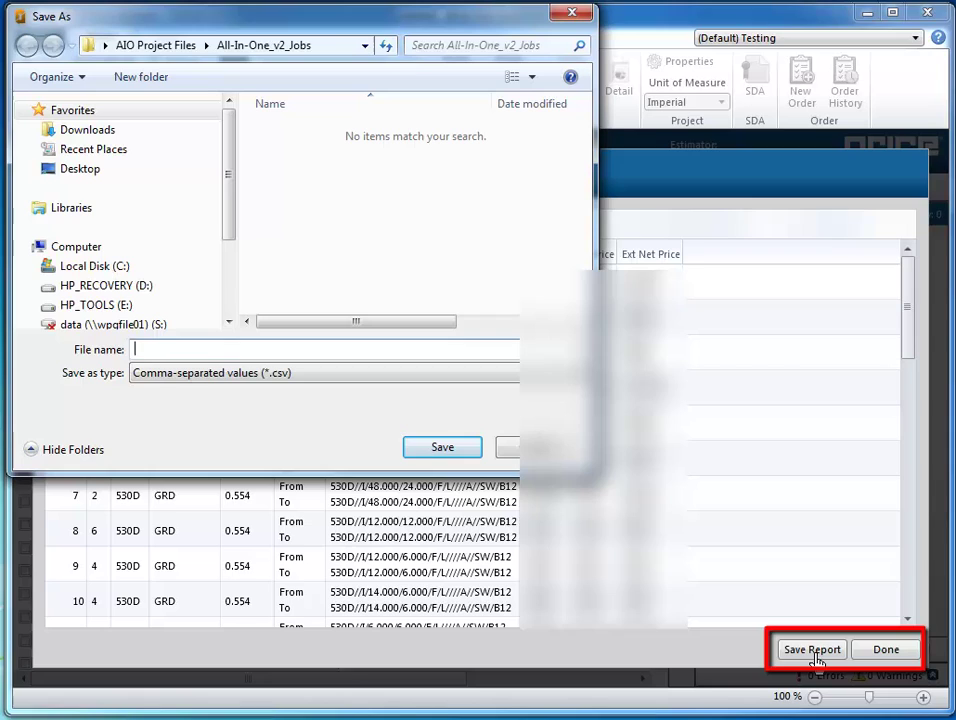
type("PRICING_UPDATE_Mustang_")
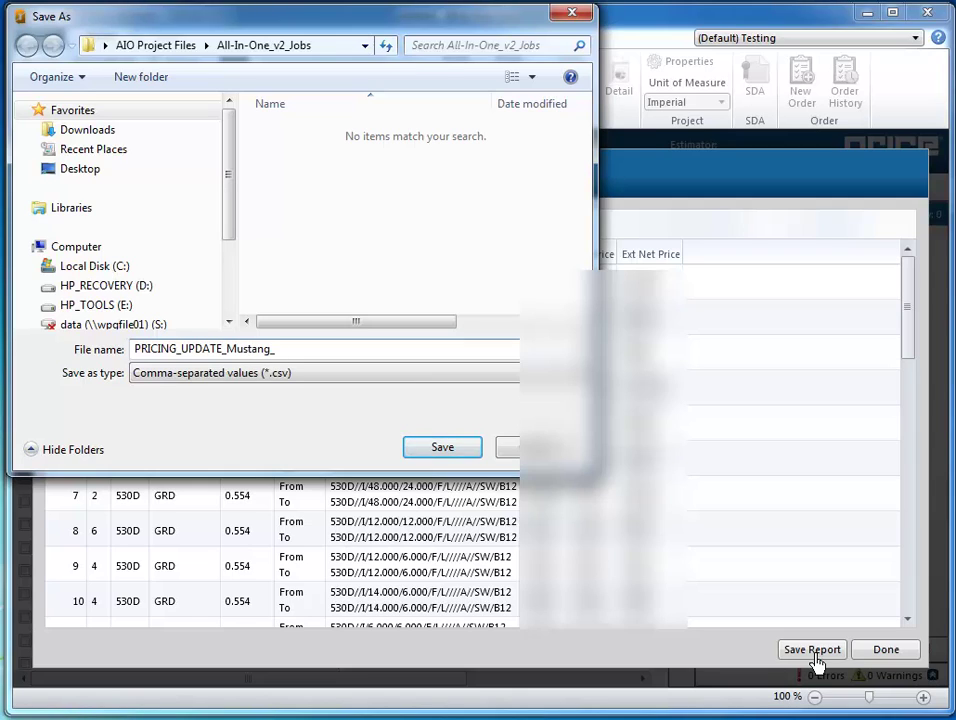
type("Mid-High_012413")
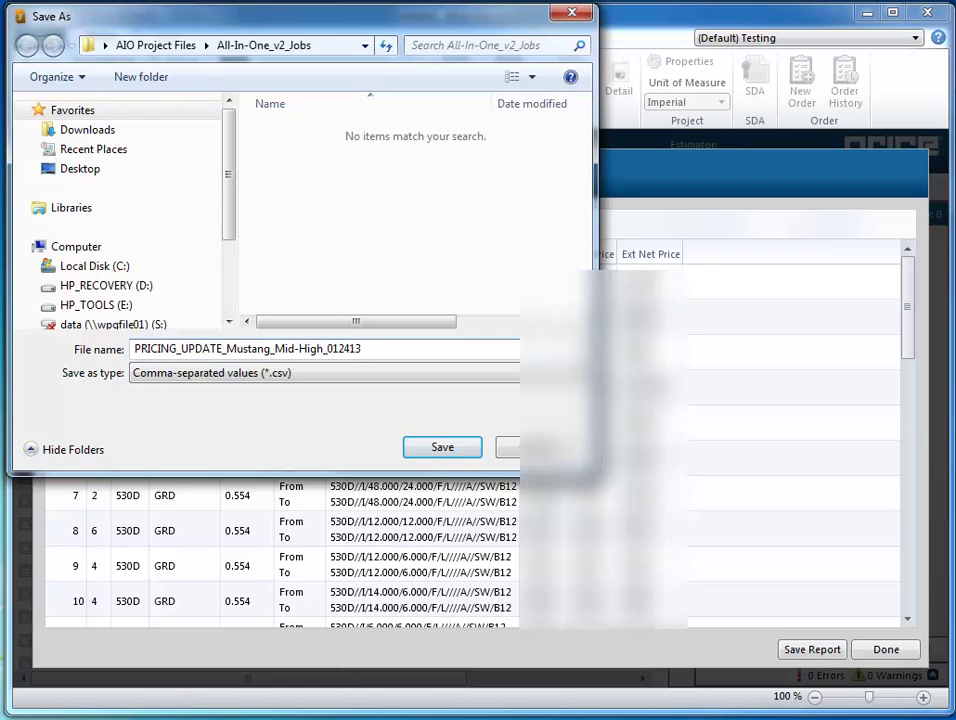
left_click(452, 450)
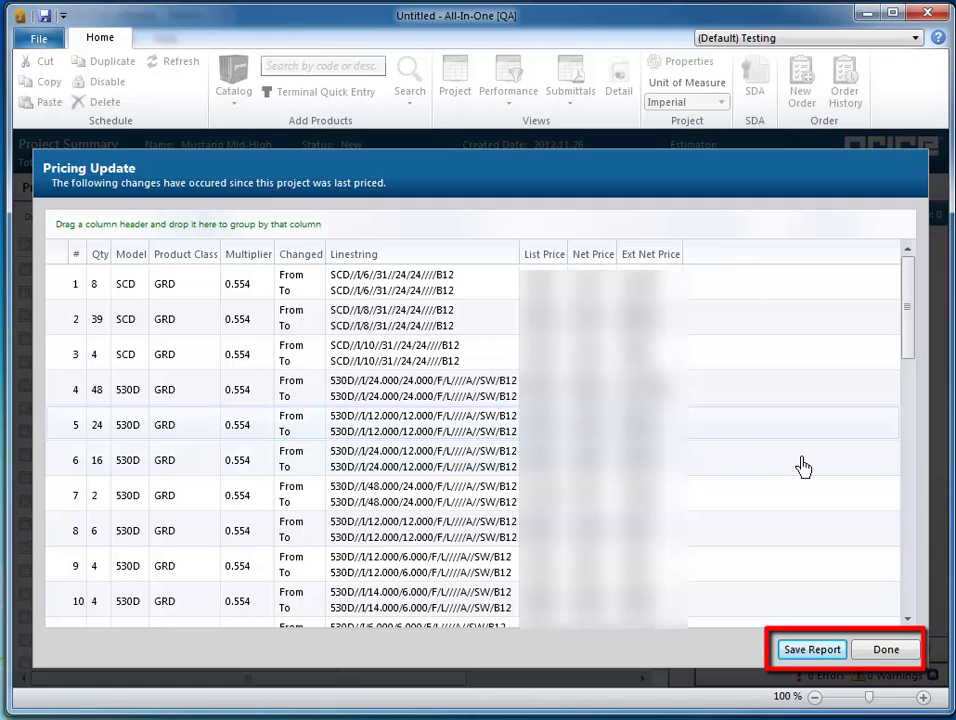
- Close the Pricing Update report to reveal the Mustang Mid-High project schedule
left_click(884, 650)
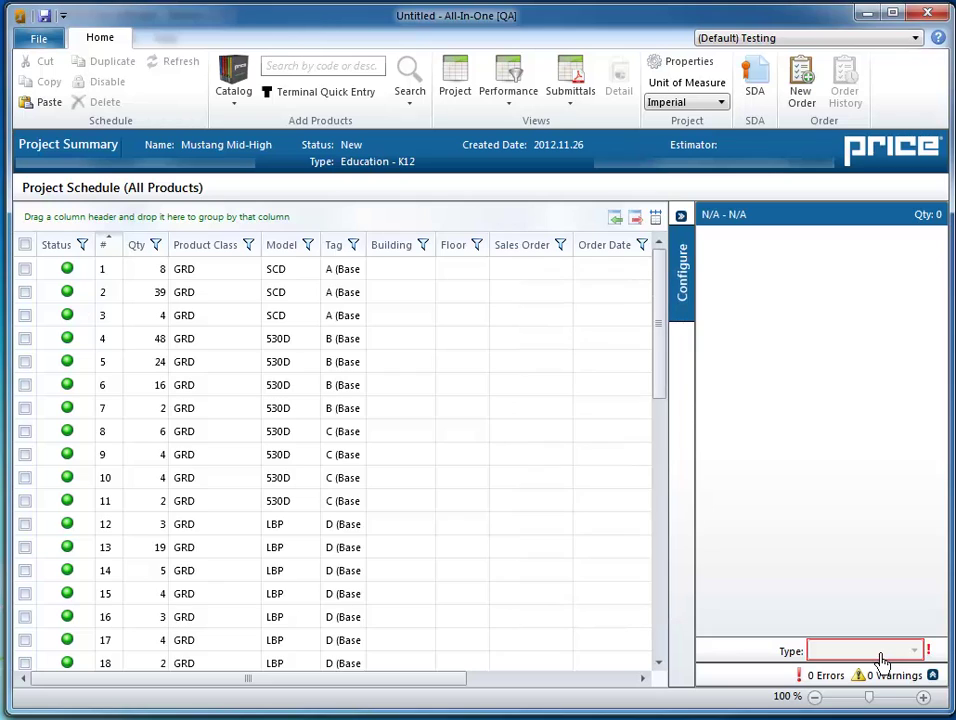